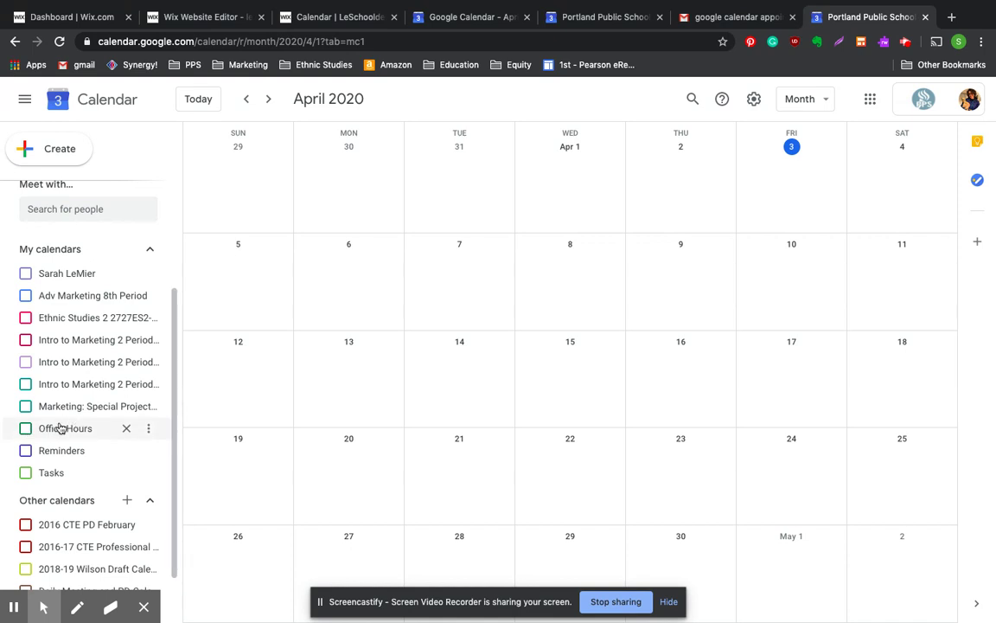
Show the Office Hours calendar to view its April 2020 appointments, and hide it again
left_click(26, 430)
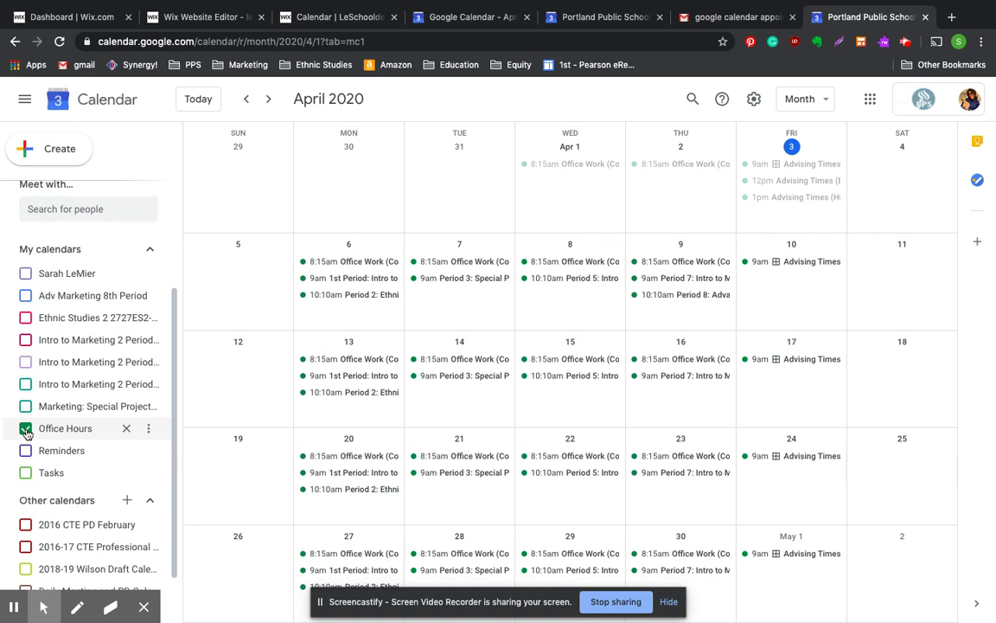
left_click(26, 430)
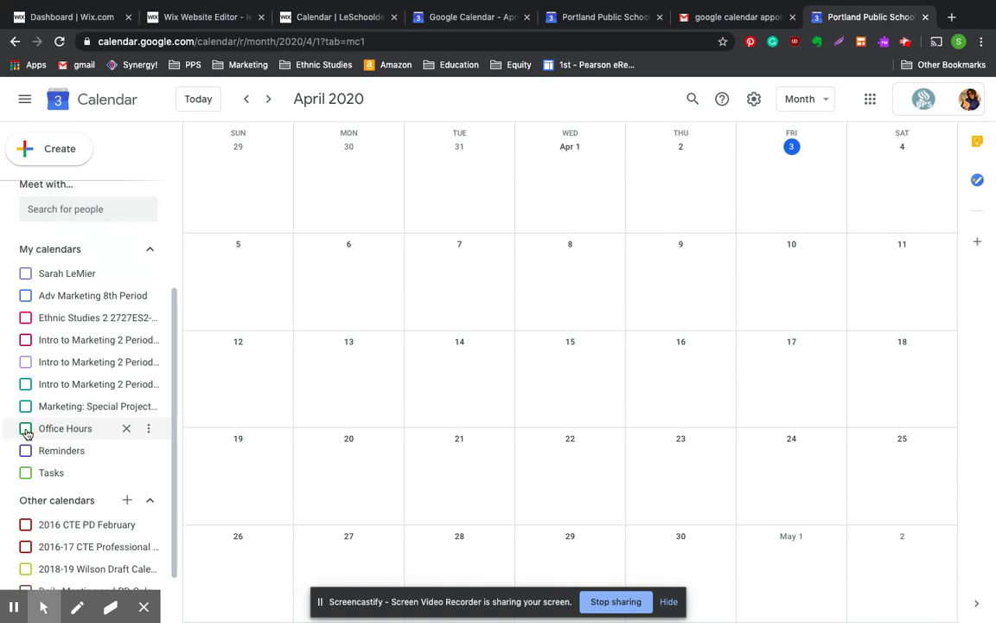
Create a new calendar named Test and return to the month view to find it in the calendar list
left_click(127, 500)
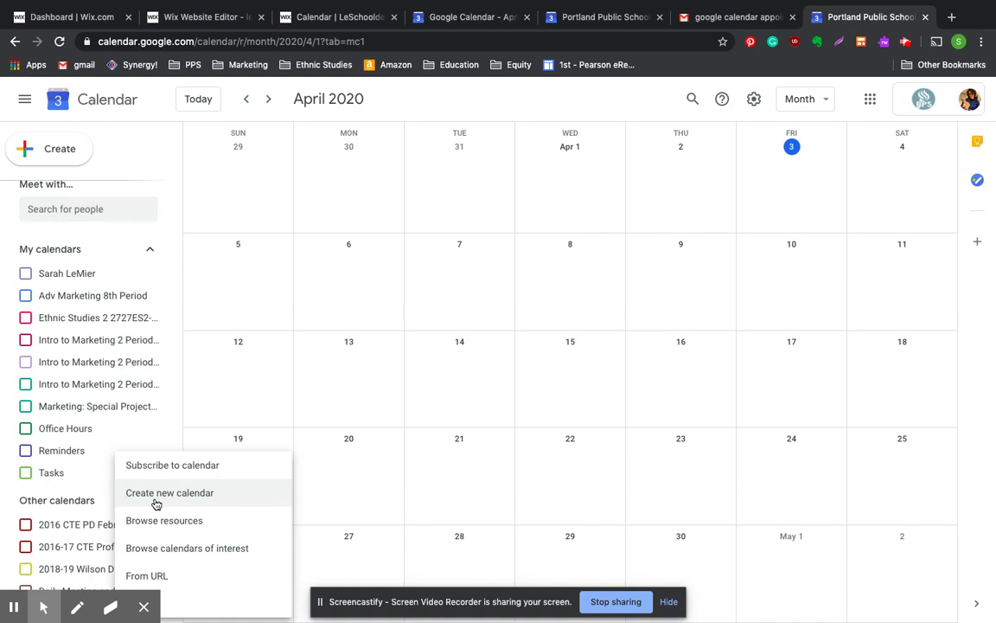
left_click(157, 494)
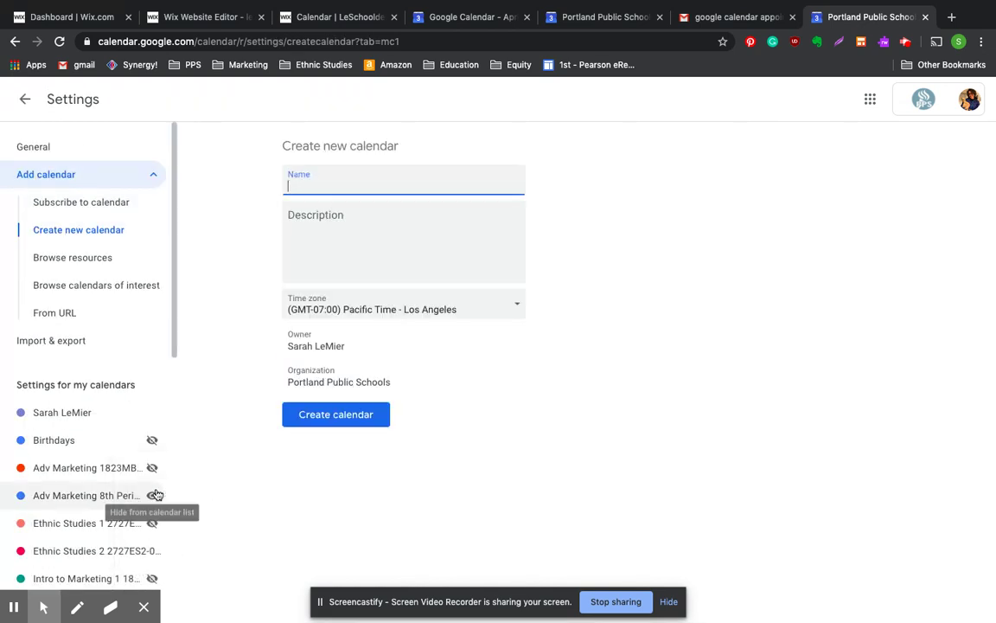
type("Test")
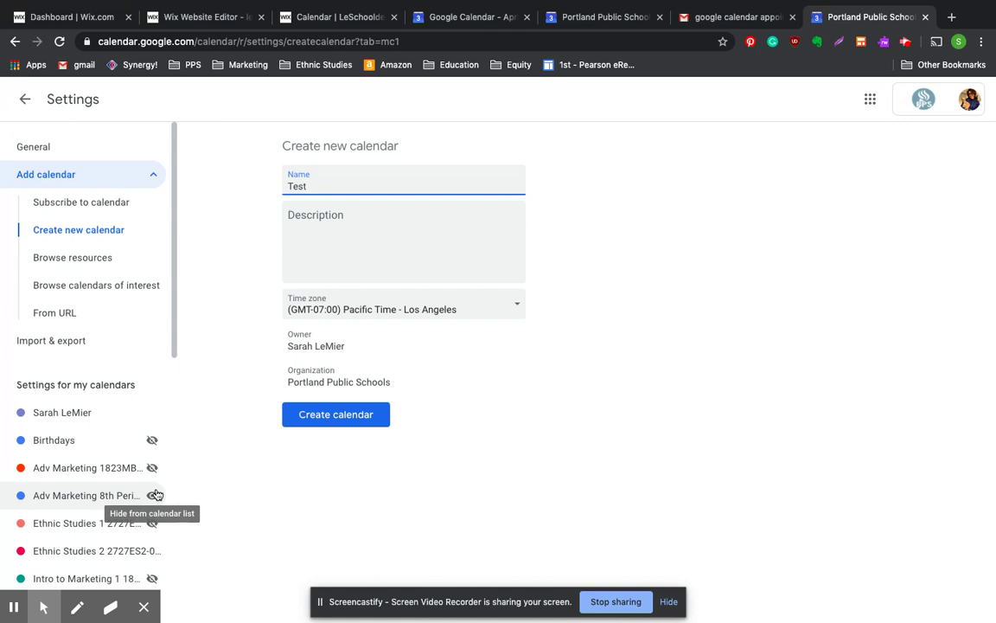
left_click(371, 416)
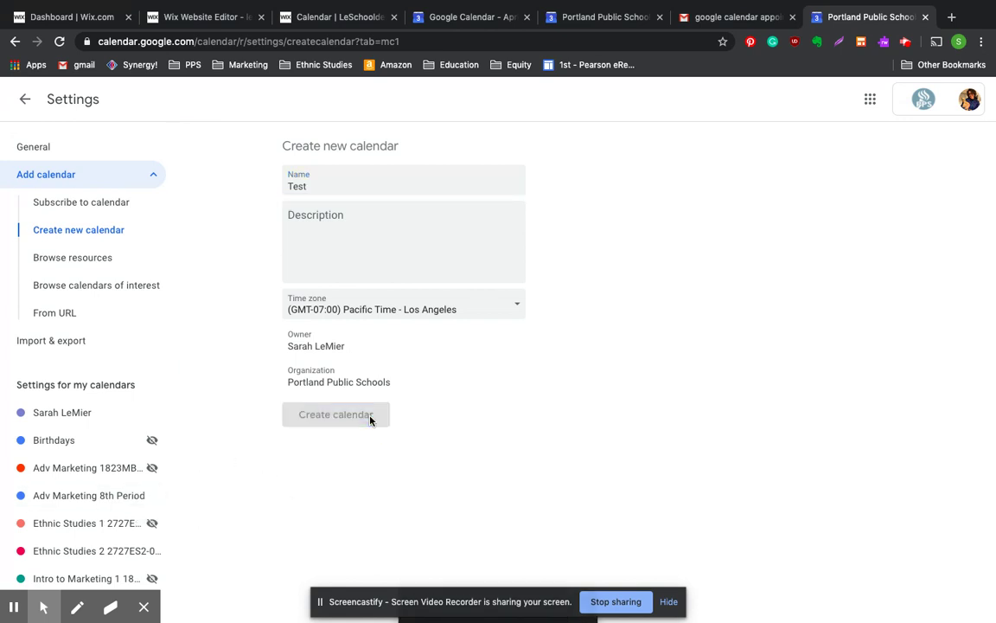
left_click(25, 102)
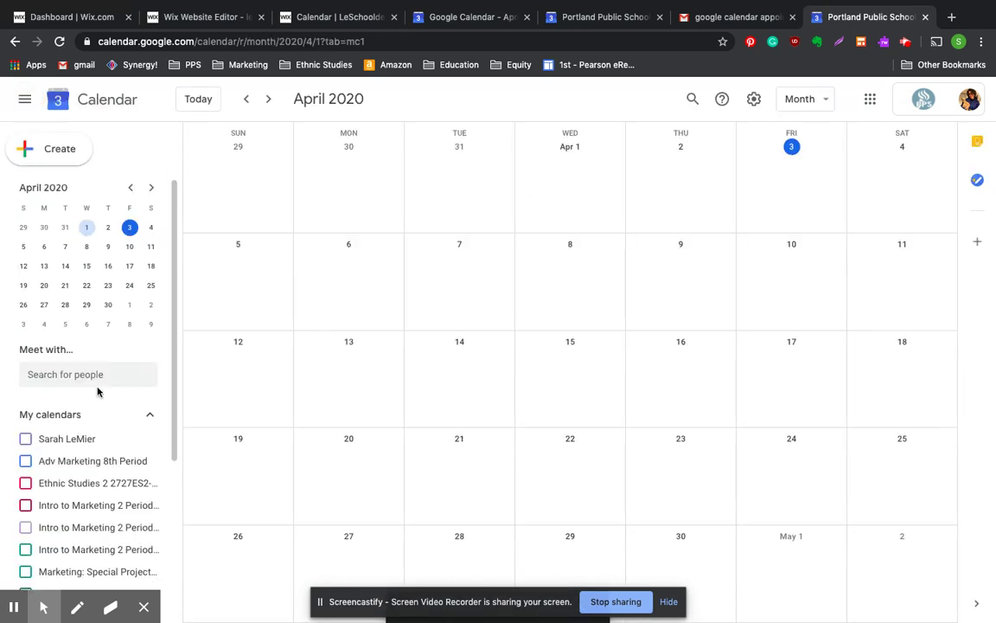
scroll(98, 392, "down", 3)
scroll(97, 394, "down", 1)
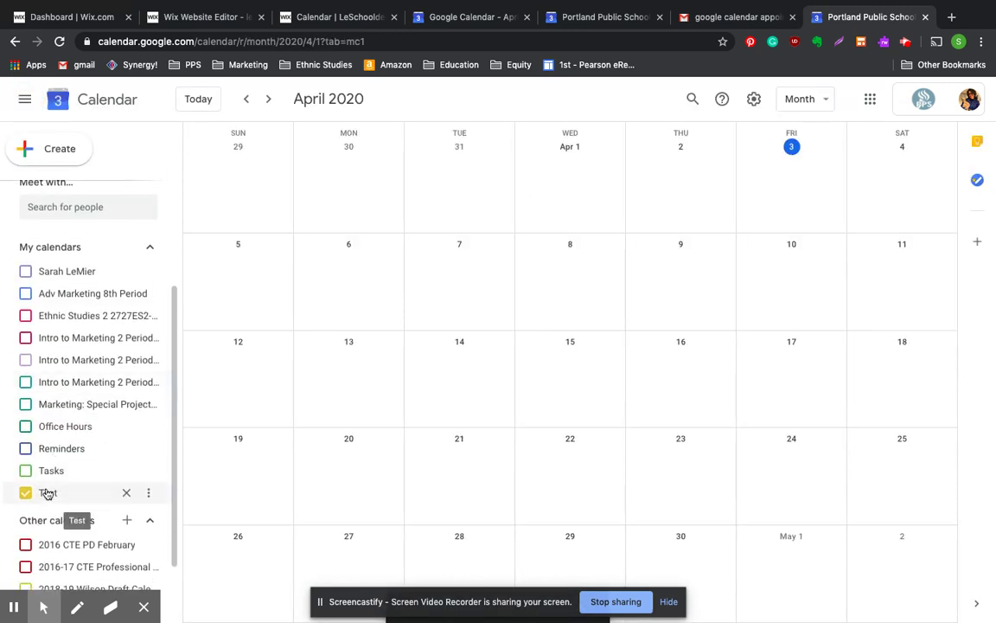
Start an event titled Advising on the Test calendar with 15-minute appointment slots on April 10, 2020
left_click(74, 154)
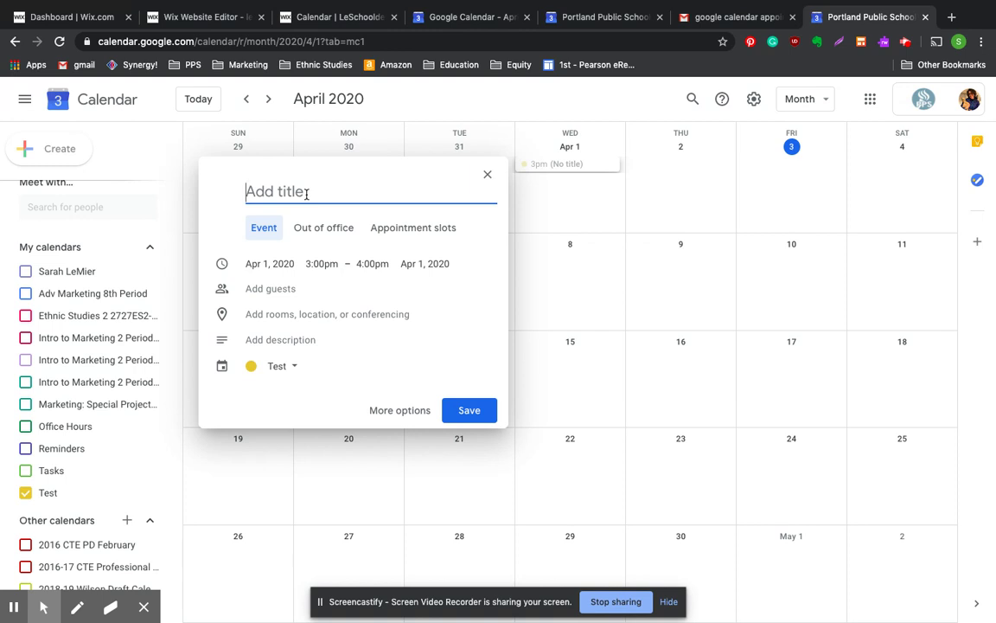
type("Advising")
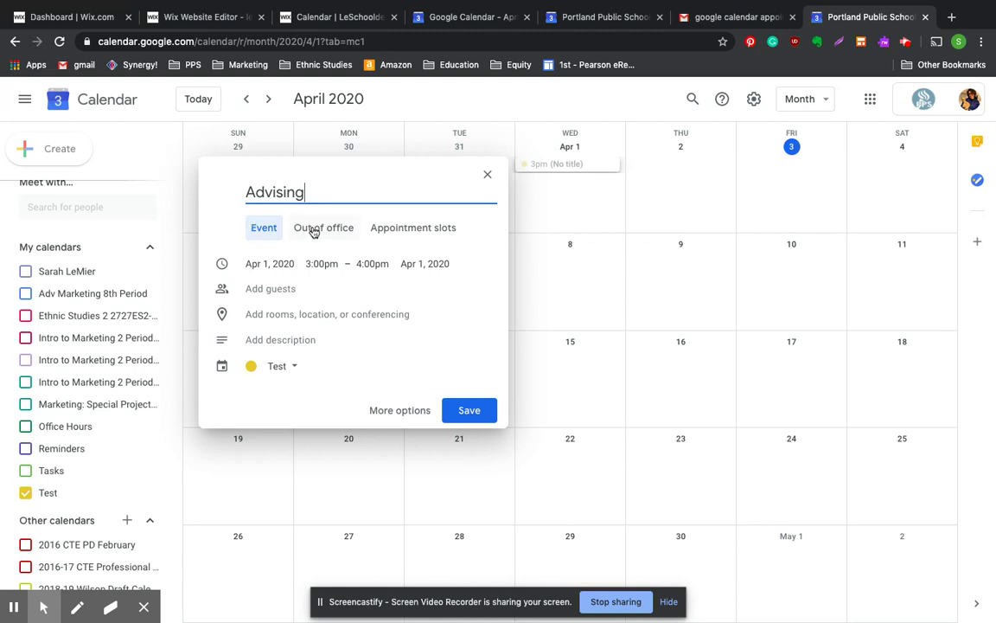
left_click(393, 230)
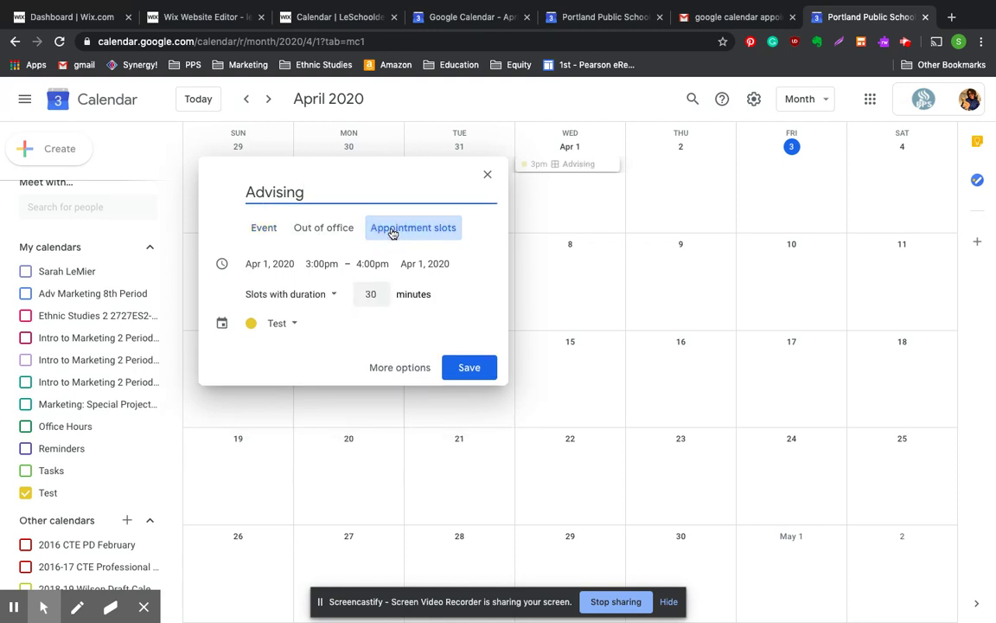
left_click(371, 295)
type("15")
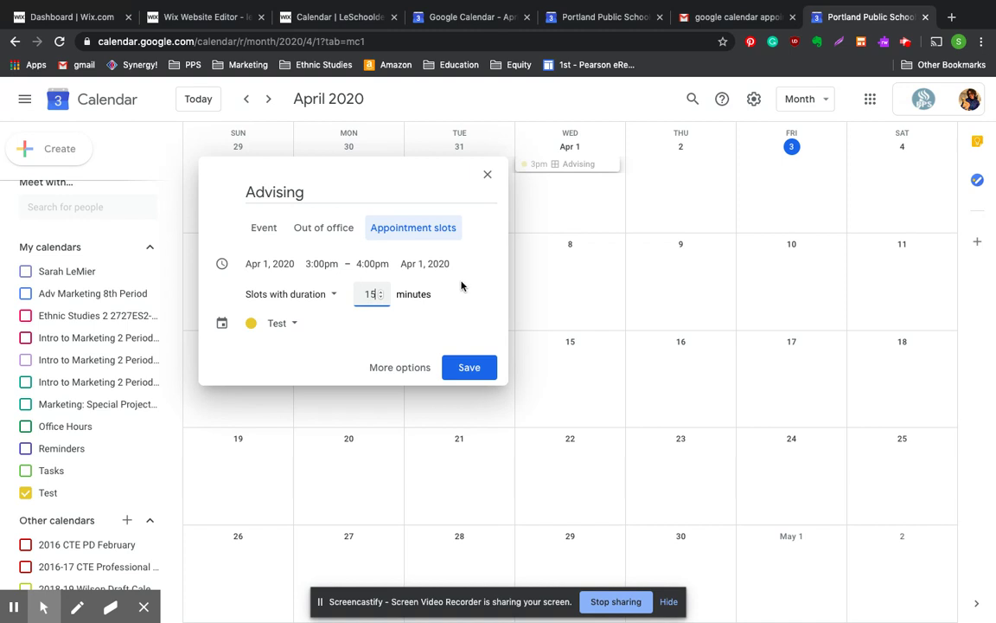
left_click(292, 331)
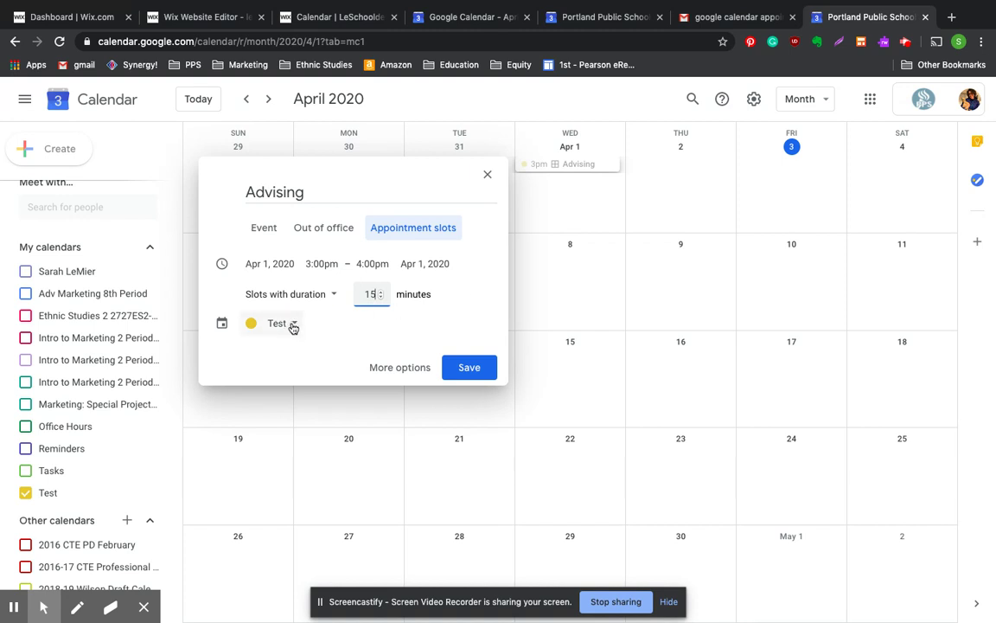
left_click(292, 325)
left_click(265, 267)
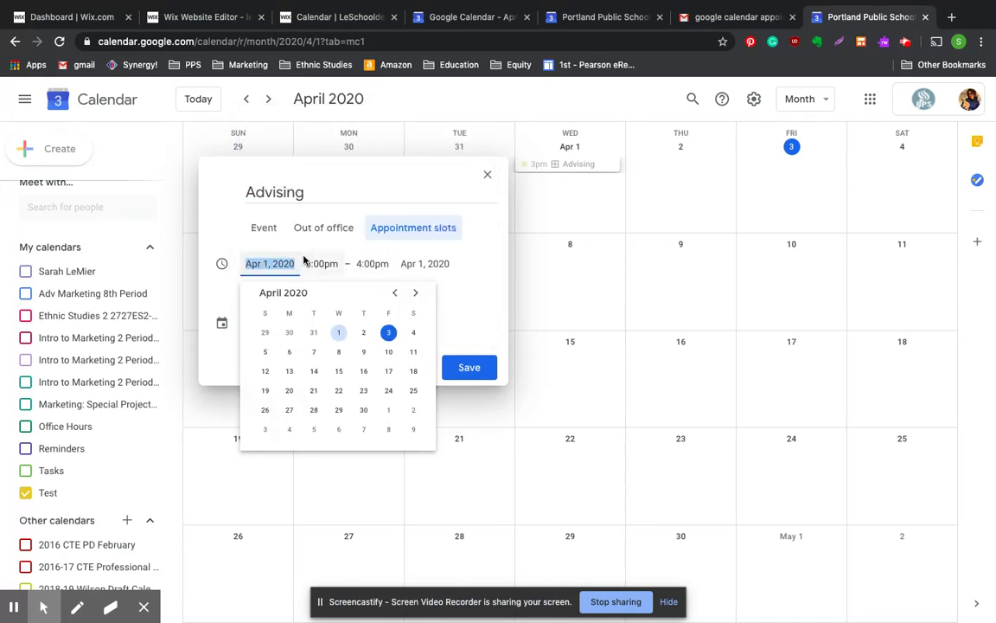
left_click(389, 352)
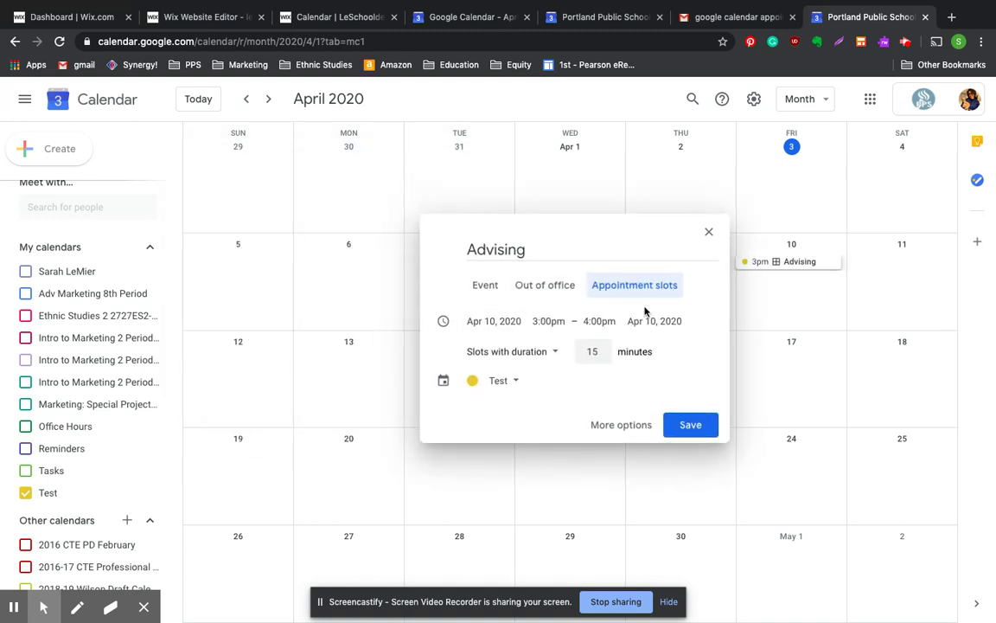
Open the full options of the Advising event and reschedule it to April 3, 2020, from 2:00pm to 4:00pm
left_click(619, 425)
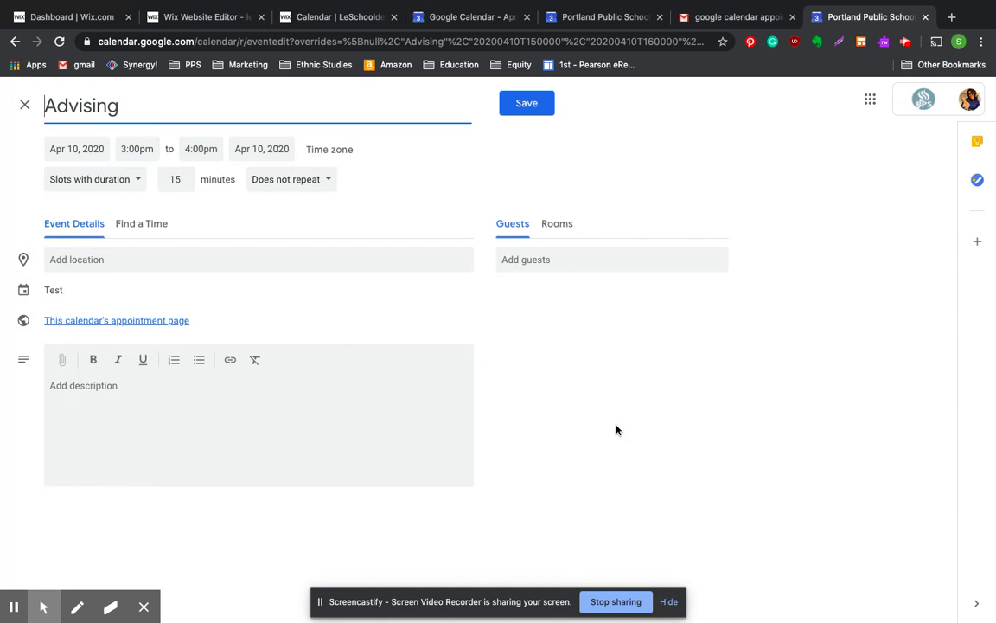
left_click(86, 148)
left_click(196, 216)
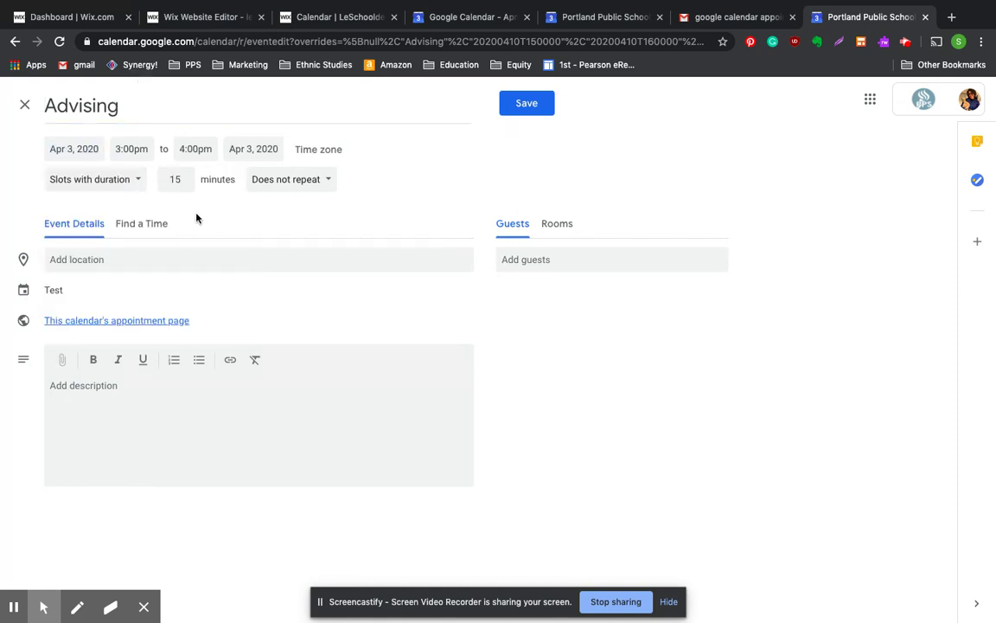
left_click(131, 148)
scroll(166, 250, "up", 1)
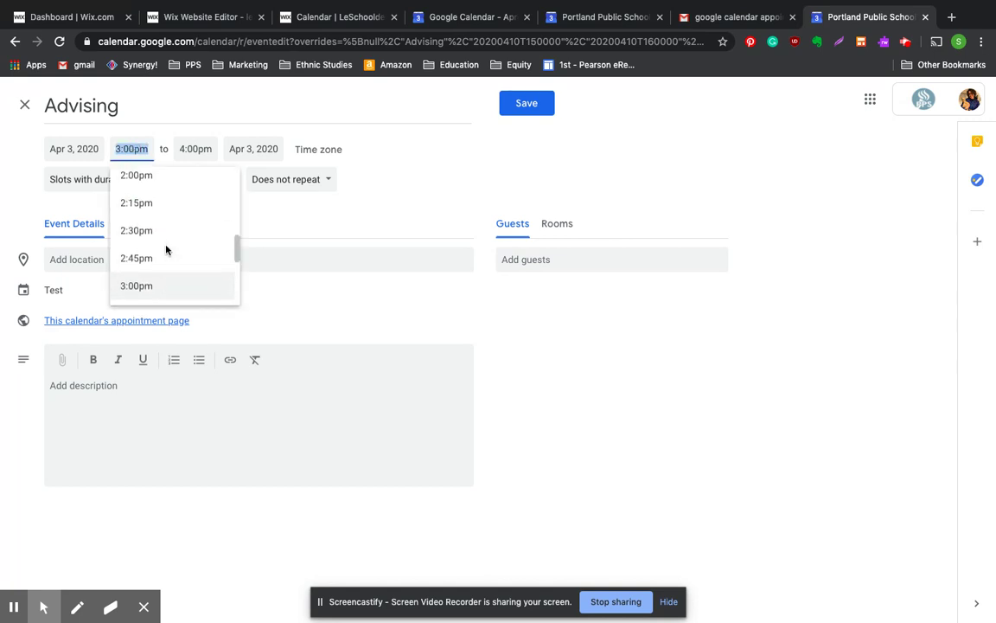
left_click(152, 179)
left_click(198, 151)
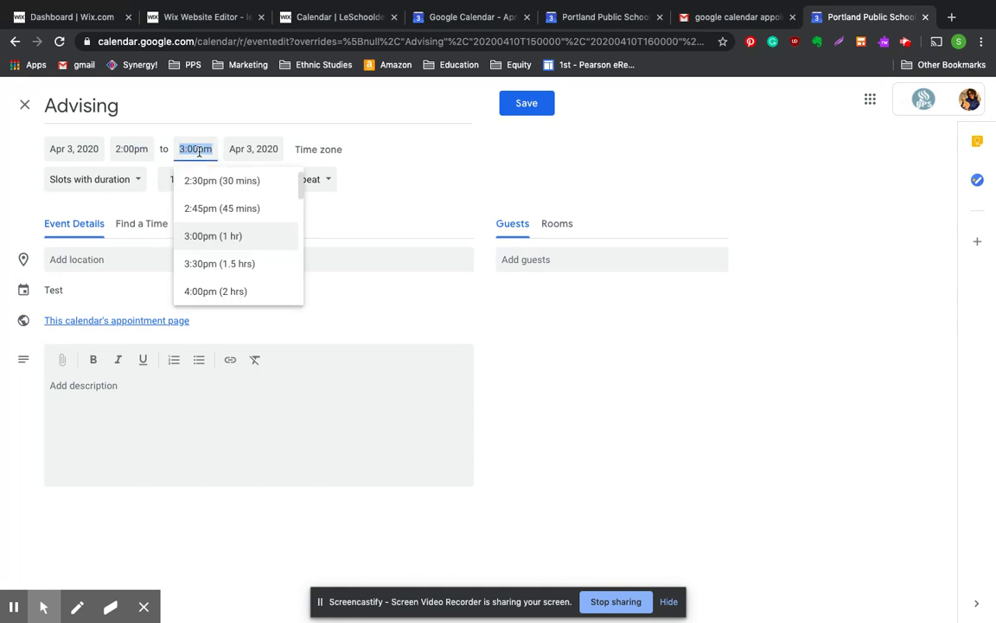
left_click(208, 291)
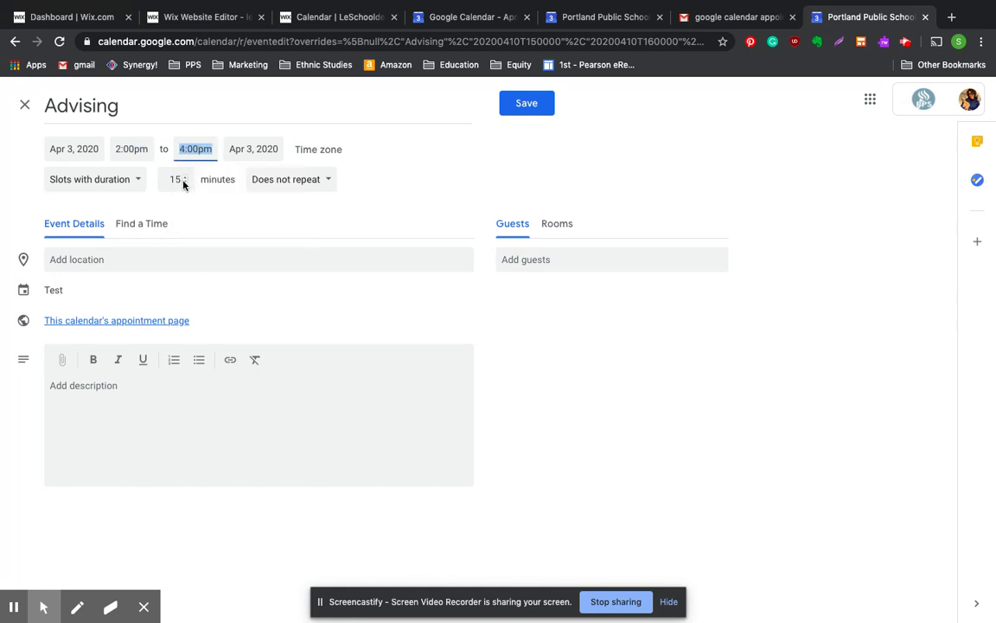
Make the Advising appointment slots repeat weekly on Friday and save the event
left_click(328, 181)
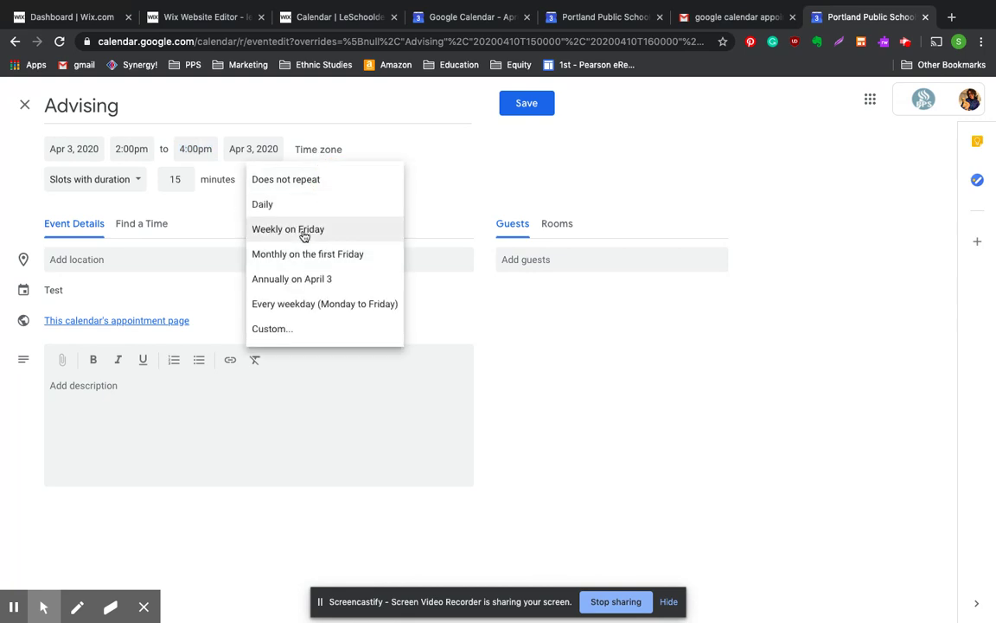
left_click(304, 230)
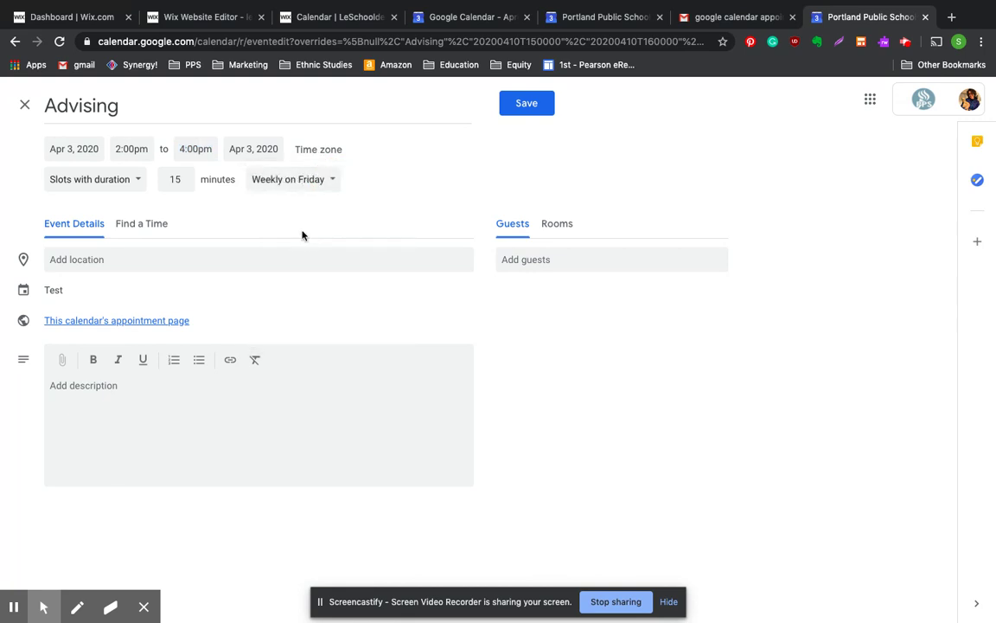
left_click(538, 105)
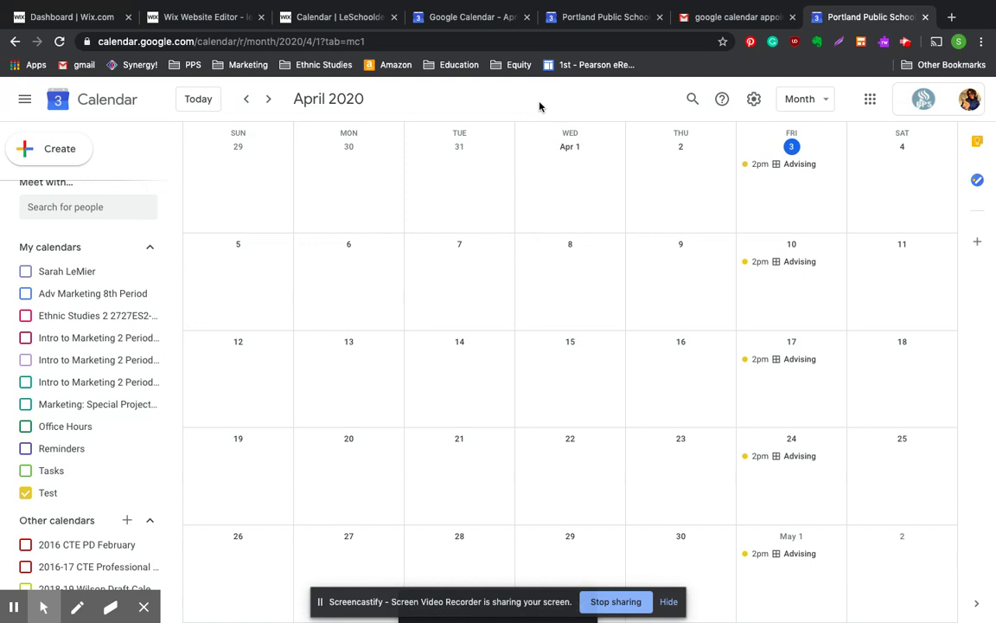
Open the Test calendar's public appointment page from the April 10 Advising event
left_click(26, 493)
left_click(26, 493)
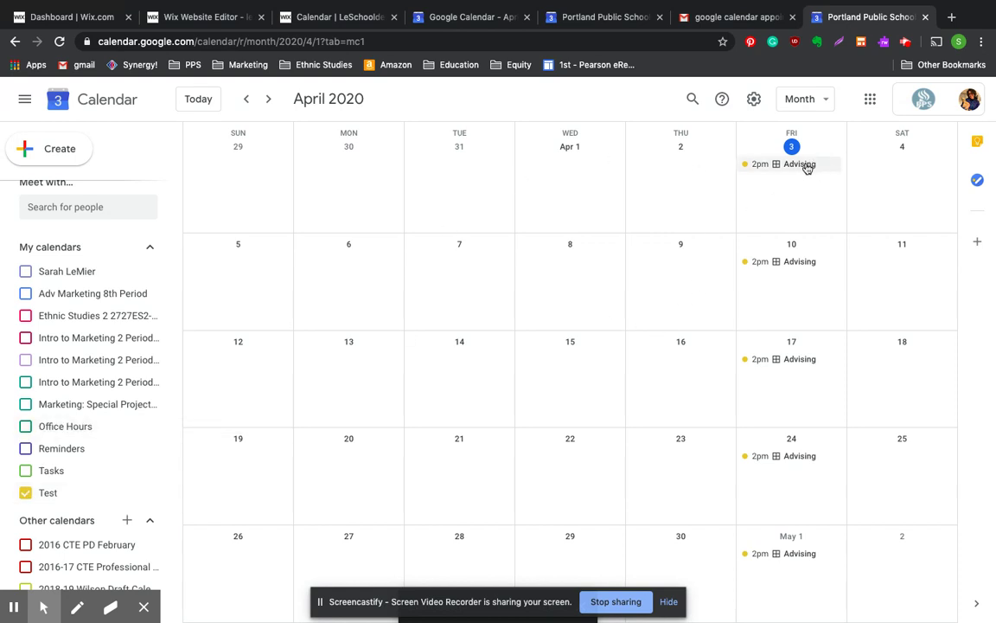
left_click(796, 264)
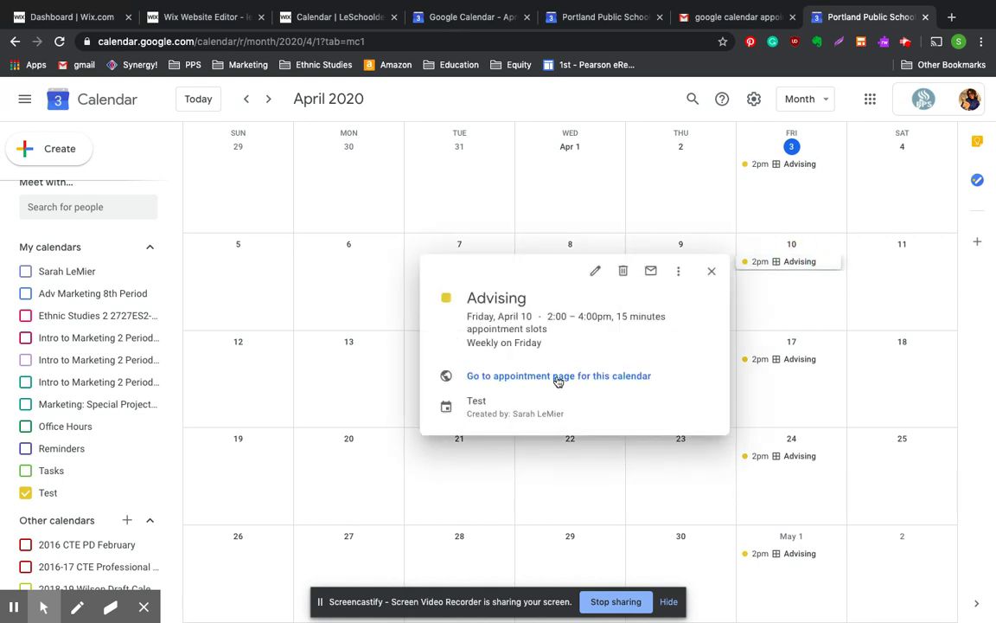
left_click(561, 377)
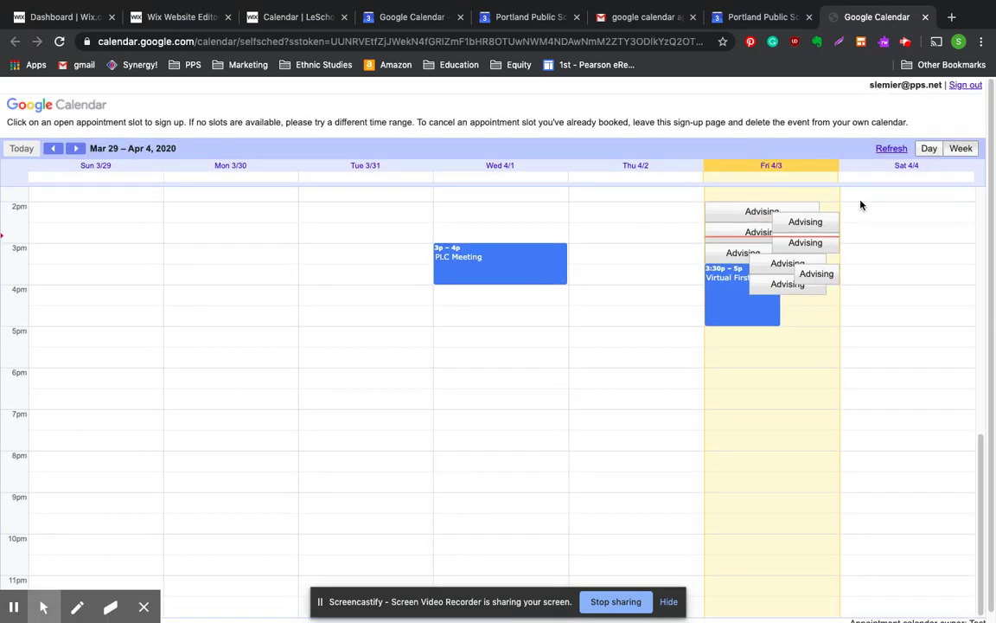
Book the Friday, April 3, 2:45pm – 3:00pm Advising slot with the description "Google hang" and dismiss the confirmation
left_click(812, 251)
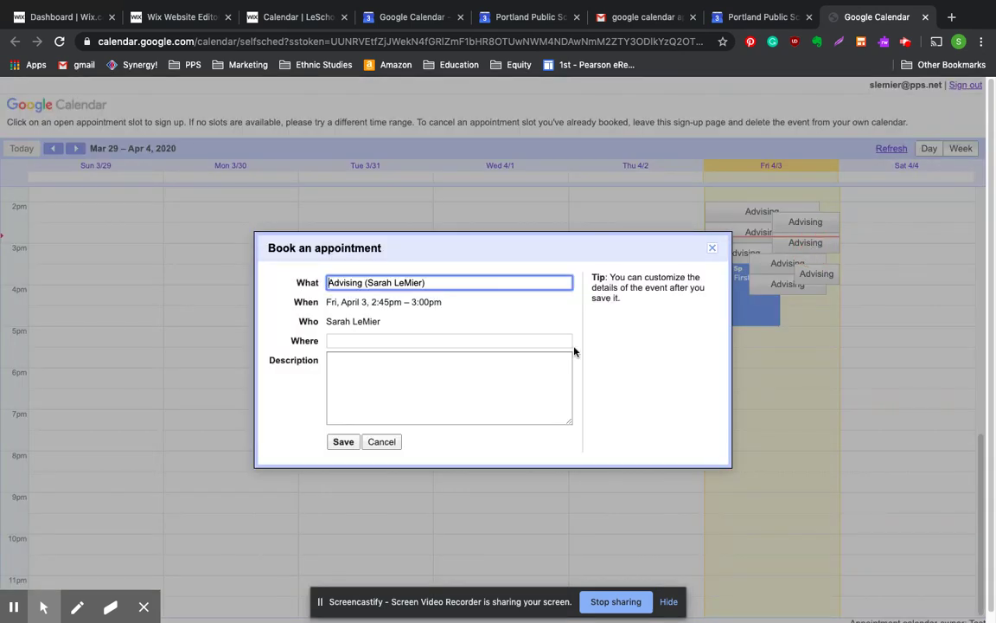
left_click(363, 381)
type("G")
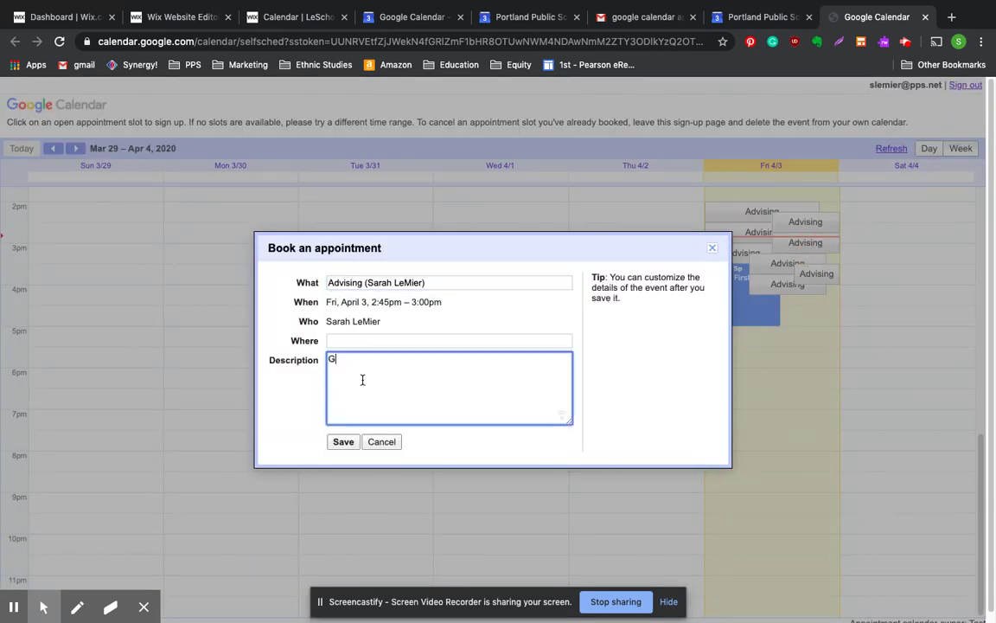
type("oogle hang")
left_click(343, 442)
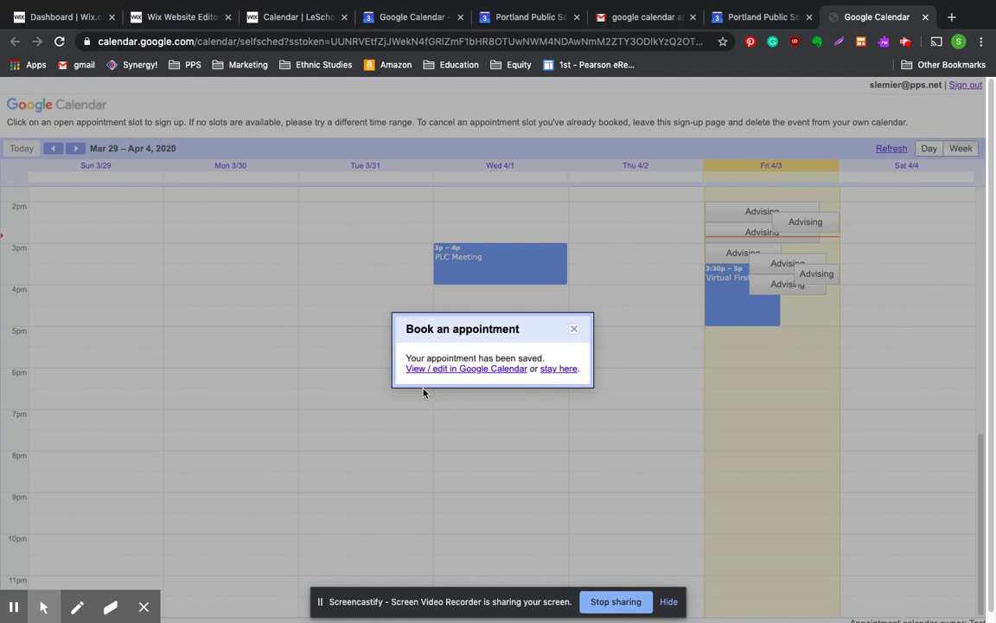
left_click(573, 332)
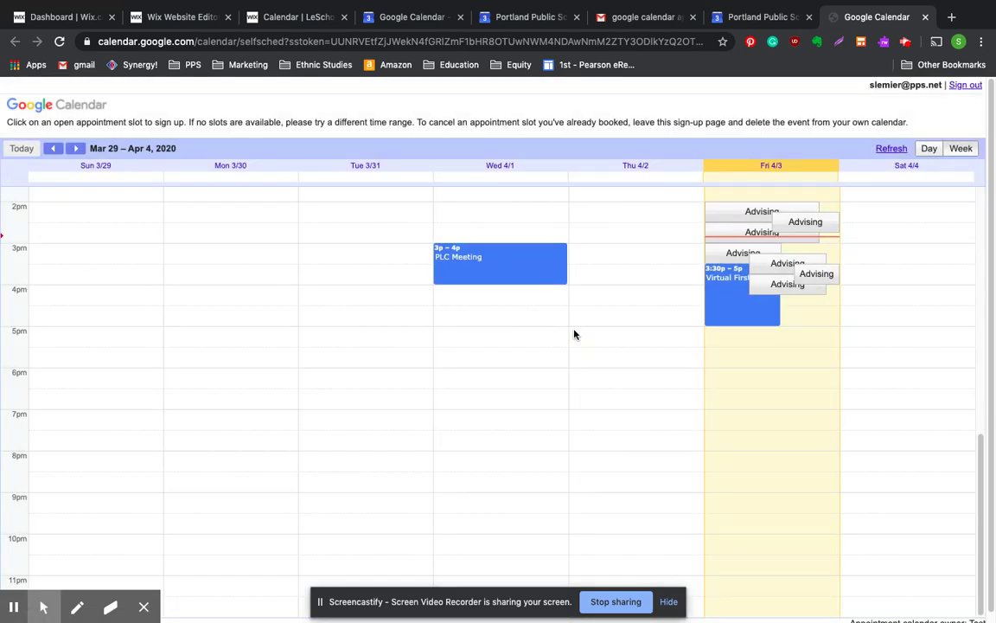
Switch to the other account's open calendar, hide its Office Hours calendar, and close that tab
left_click(519, 18)
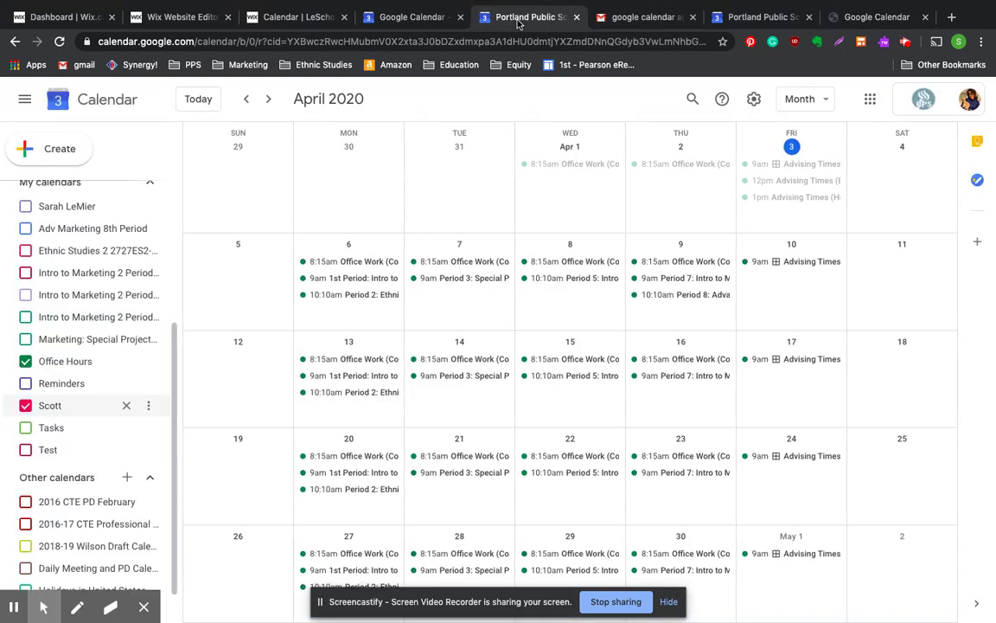
left_click(408, 19)
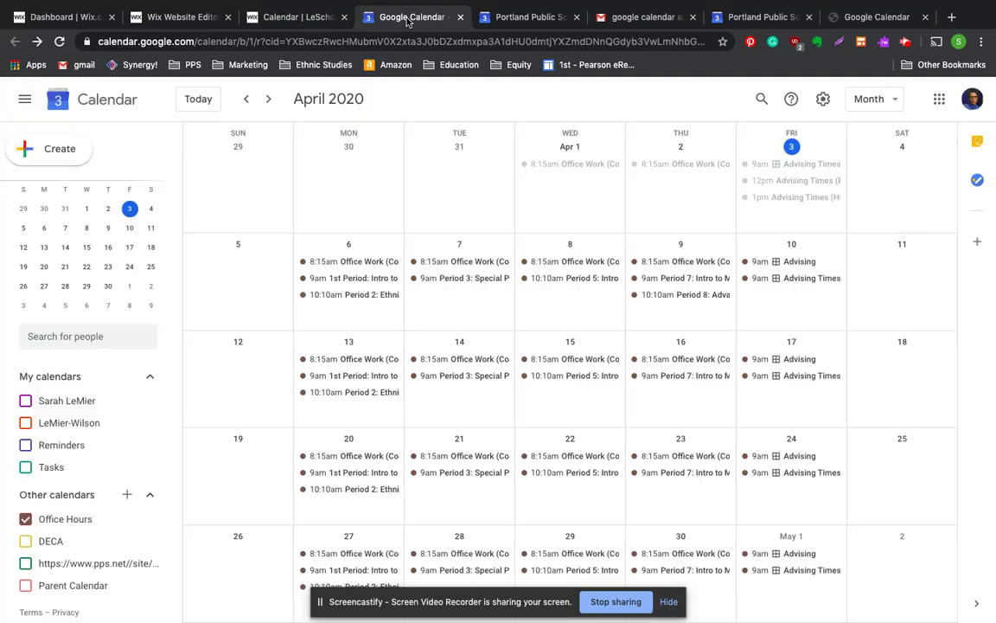
left_click(25, 516)
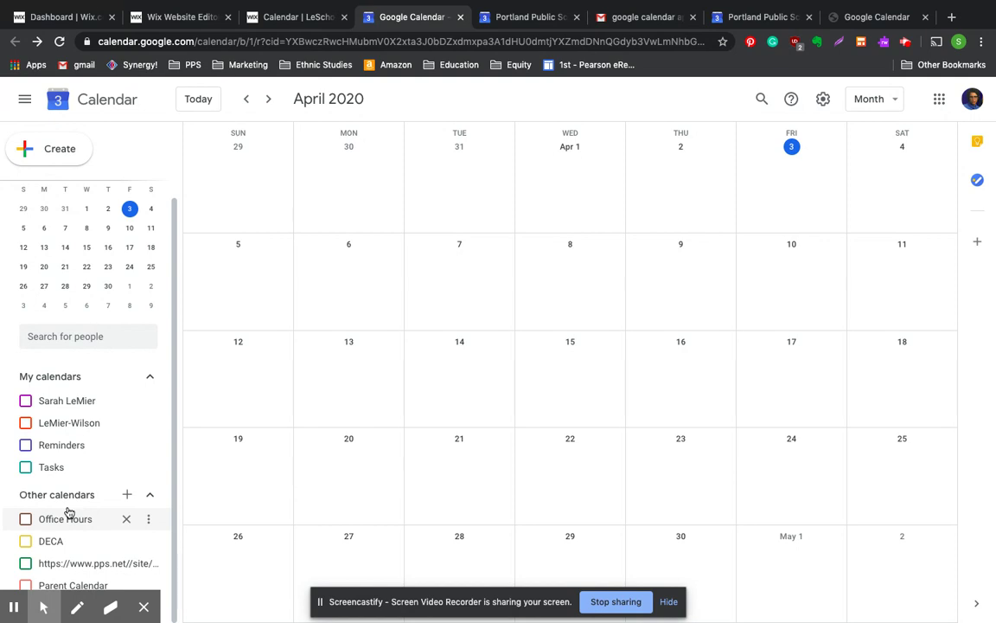
left_click(460, 17)
Hide the calendar listed between Reminders and Tasks in the school account and reload the page
left_click(27, 406)
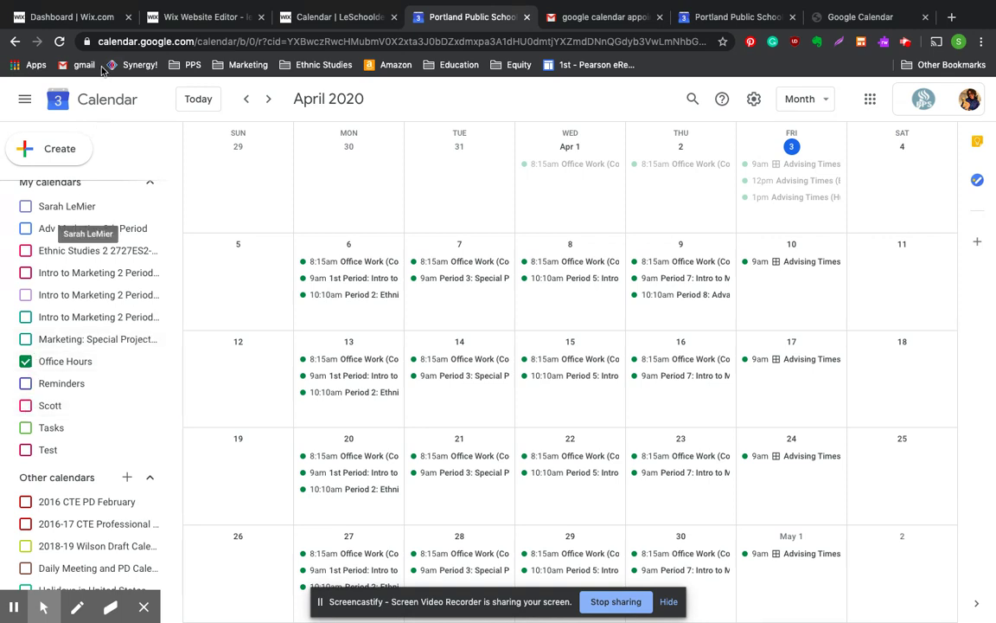
left_click(60, 43)
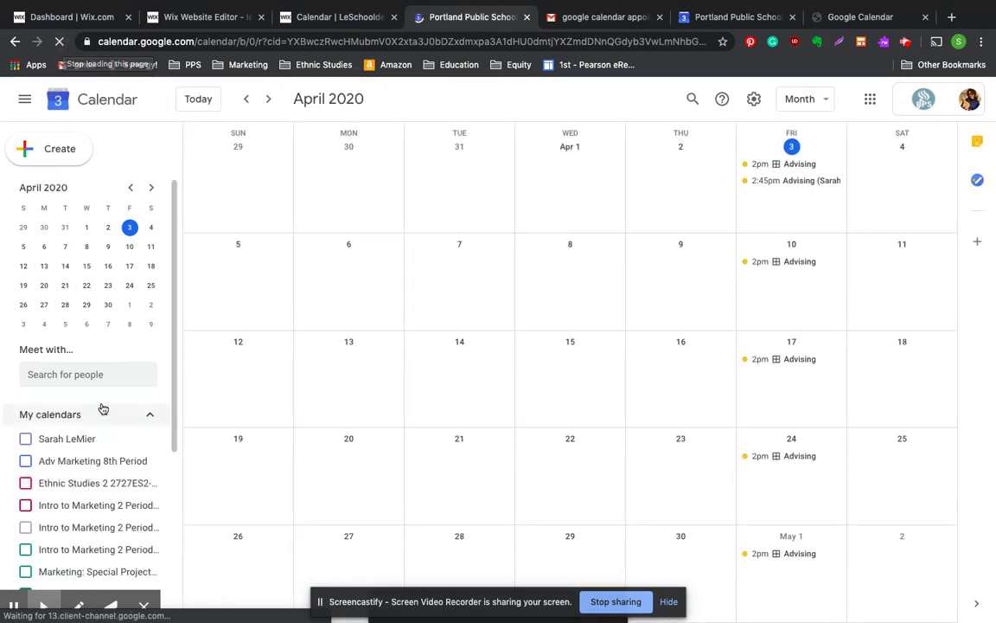
Open the booked April 3, 2:45pm Advising event for editing and add Hangouts Meet conferencing
left_click(778, 187)
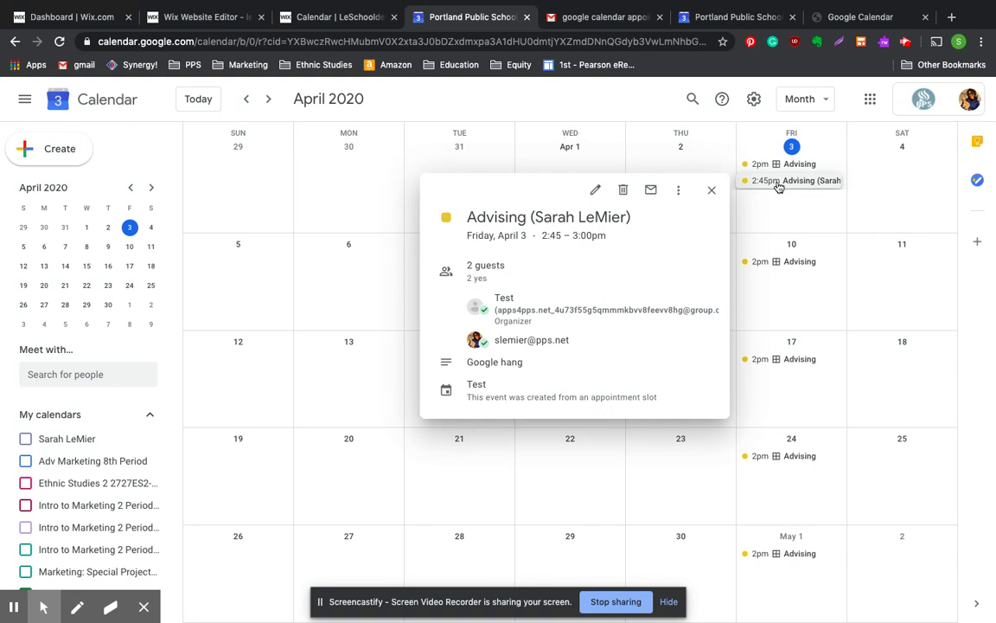
left_click(595, 190)
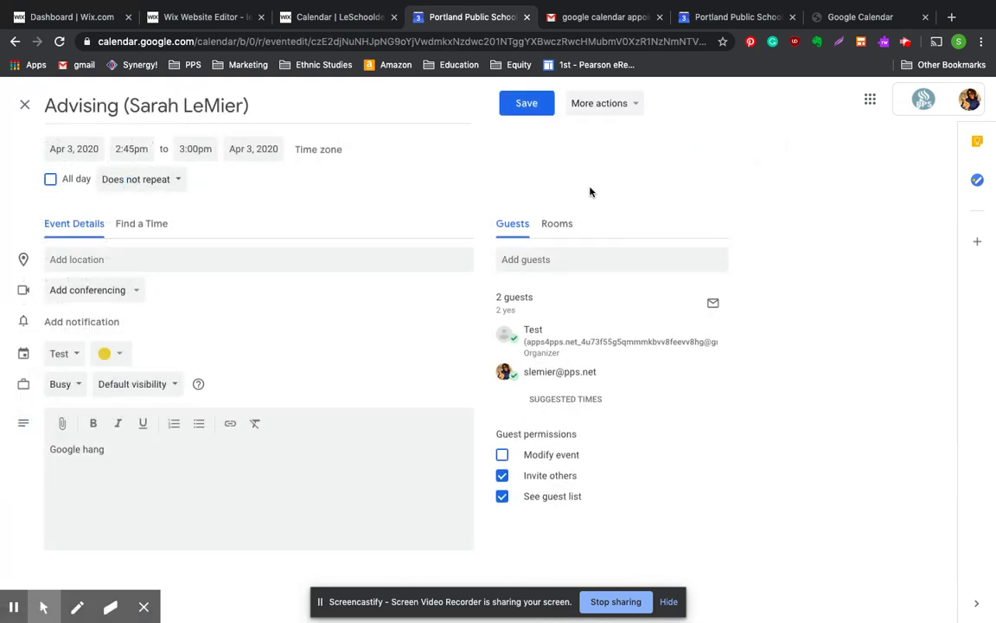
left_click(137, 295)
left_click(132, 326)
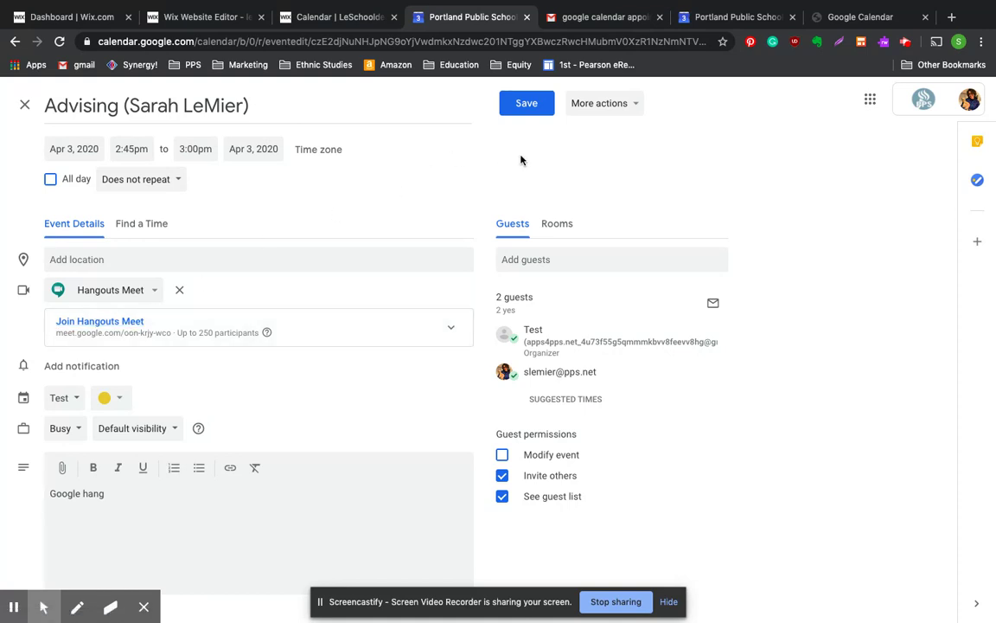
Save the event and send the existing guests an update email with the message "see you at 2:45!"
left_click(527, 106)
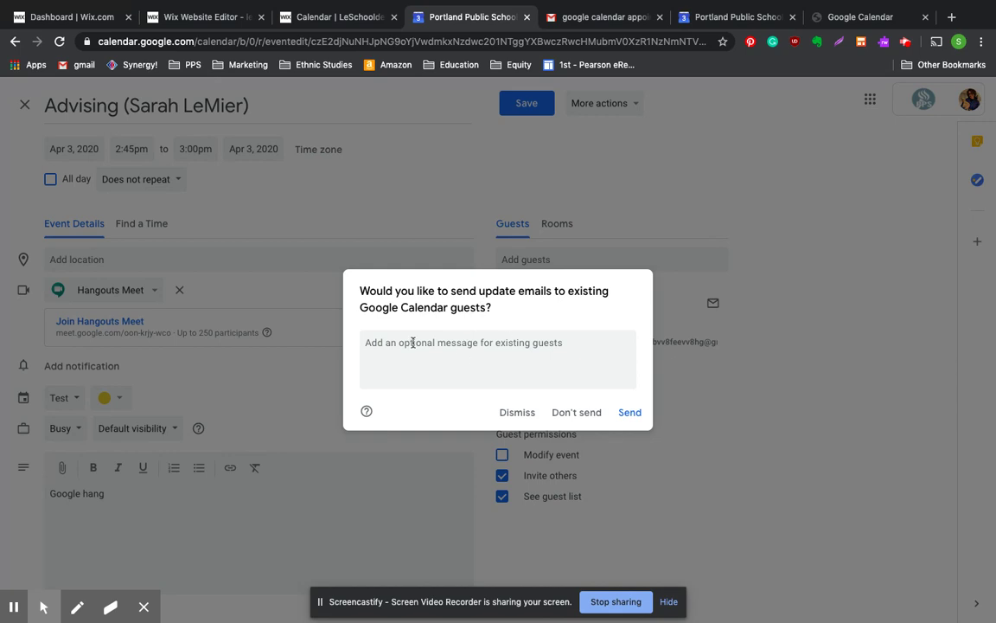
left_click(478, 345)
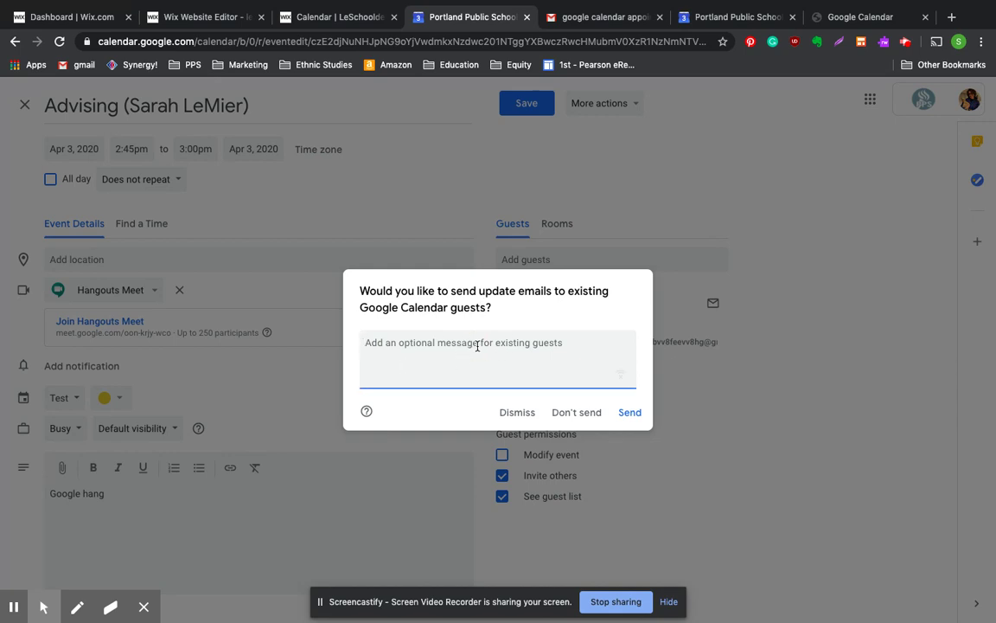
type("see you at 2:45!")
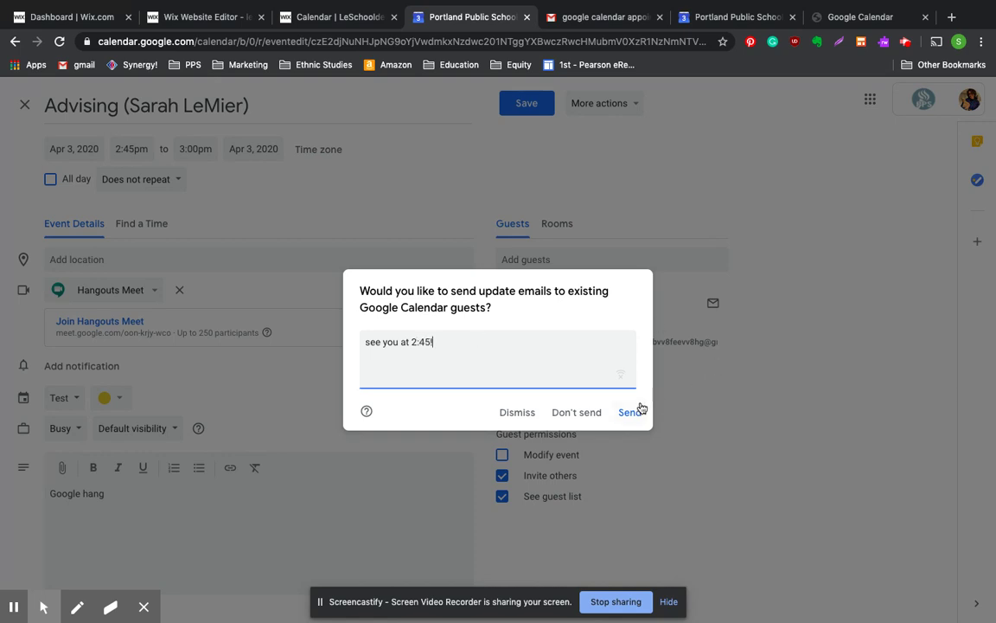
left_click(639, 411)
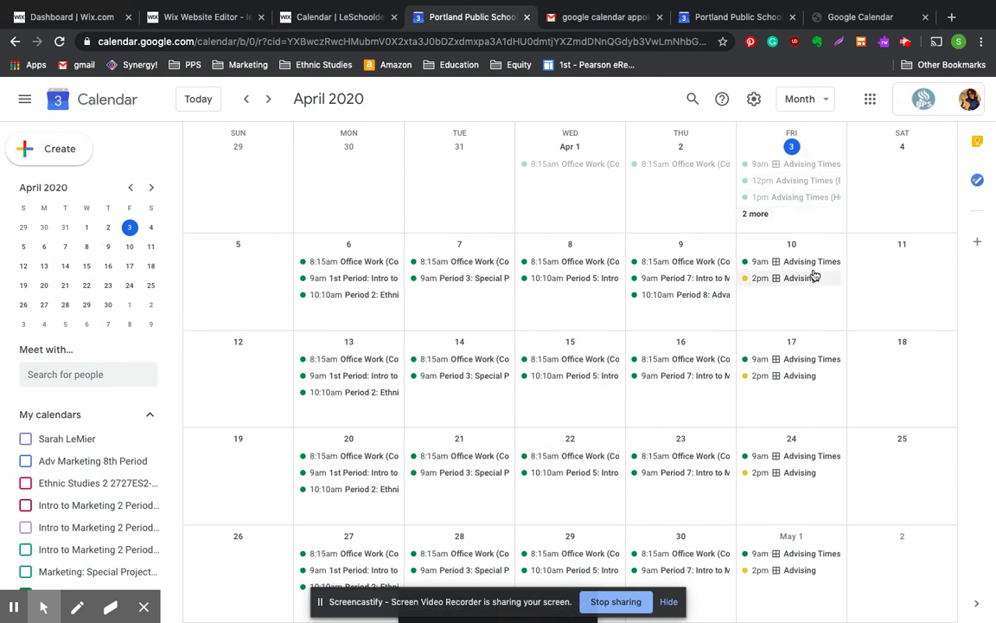
Hide the Office Hours calendar and join the Hangouts Meet call from the booked April 3, 2:45pm Advising event
scroll(104, 499, "down", 1)
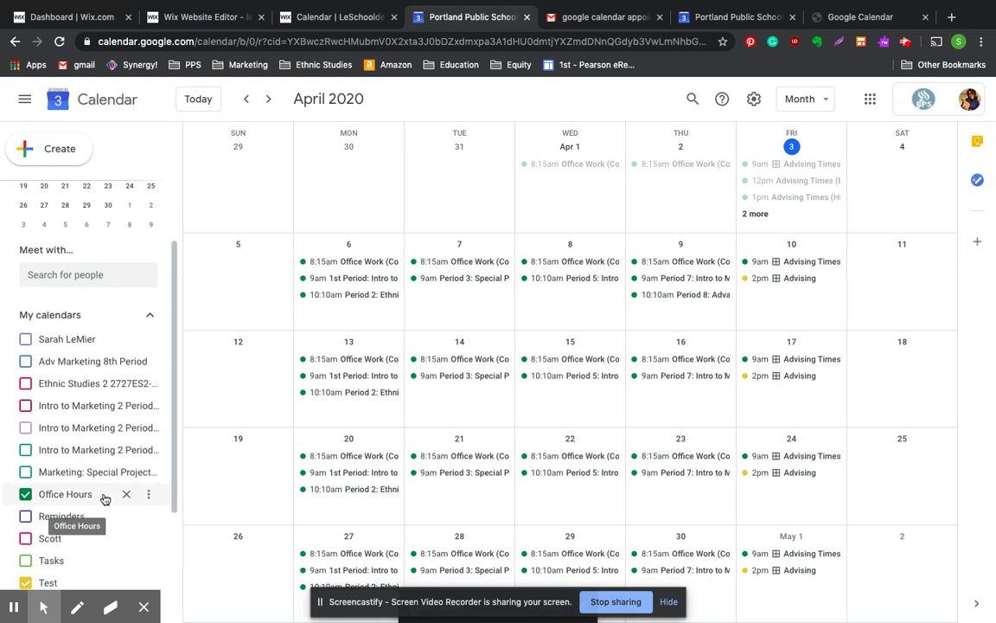
left_click(26, 495)
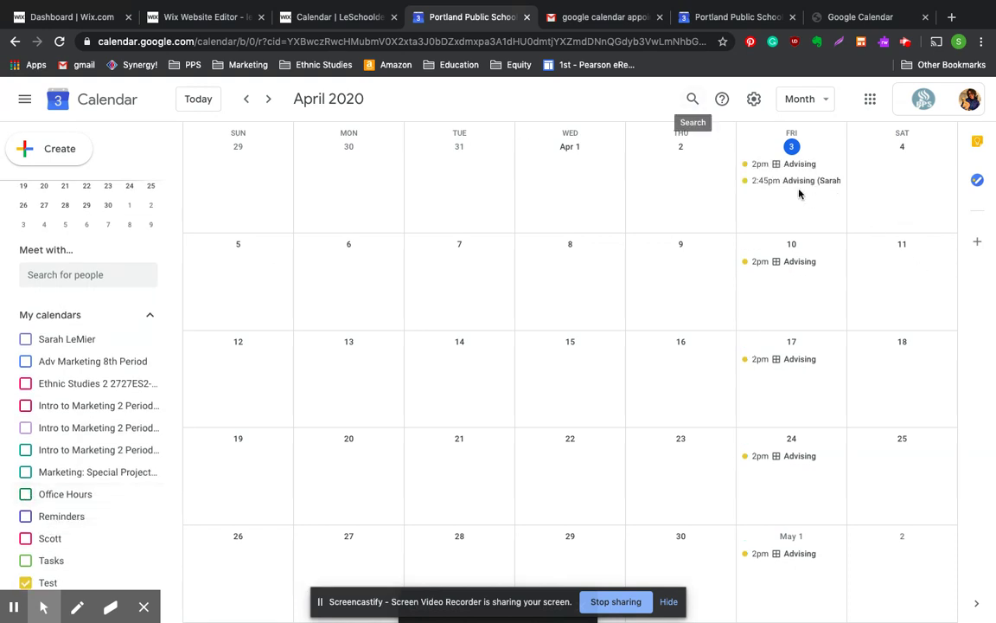
left_click(783, 181)
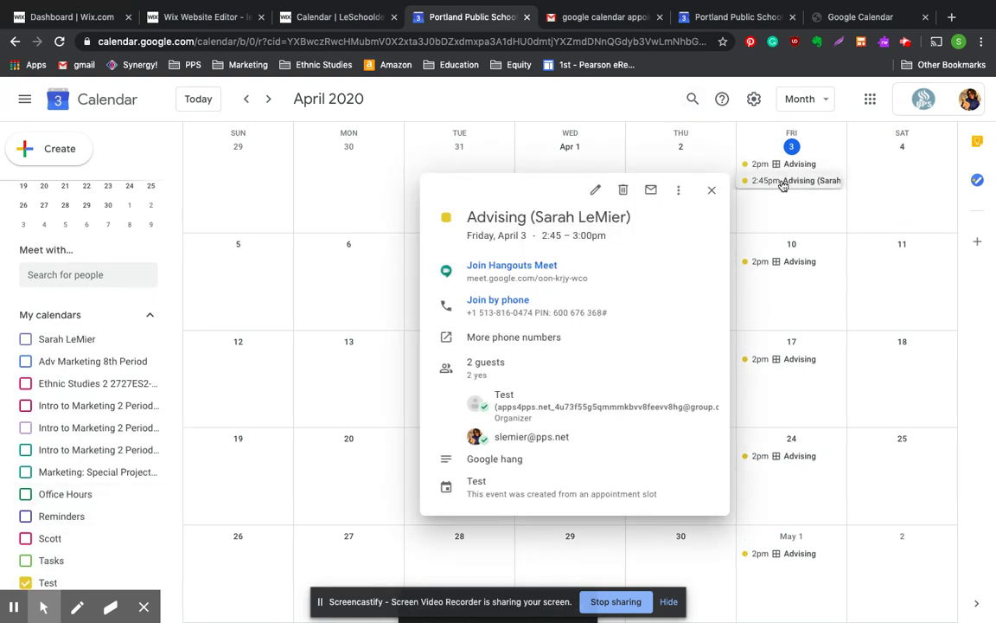
left_click(533, 266)
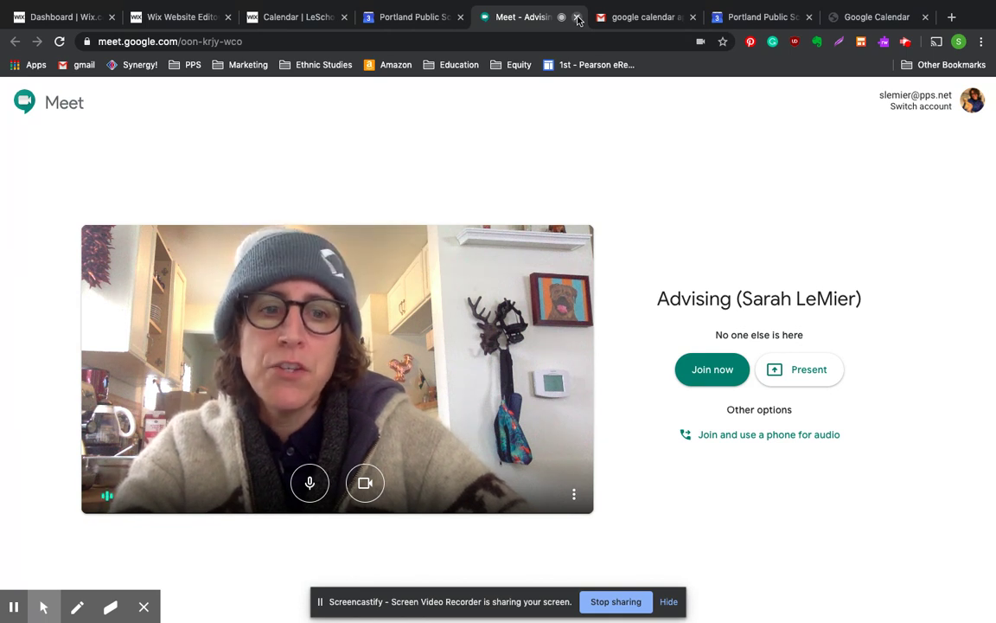
left_click(697, 376)
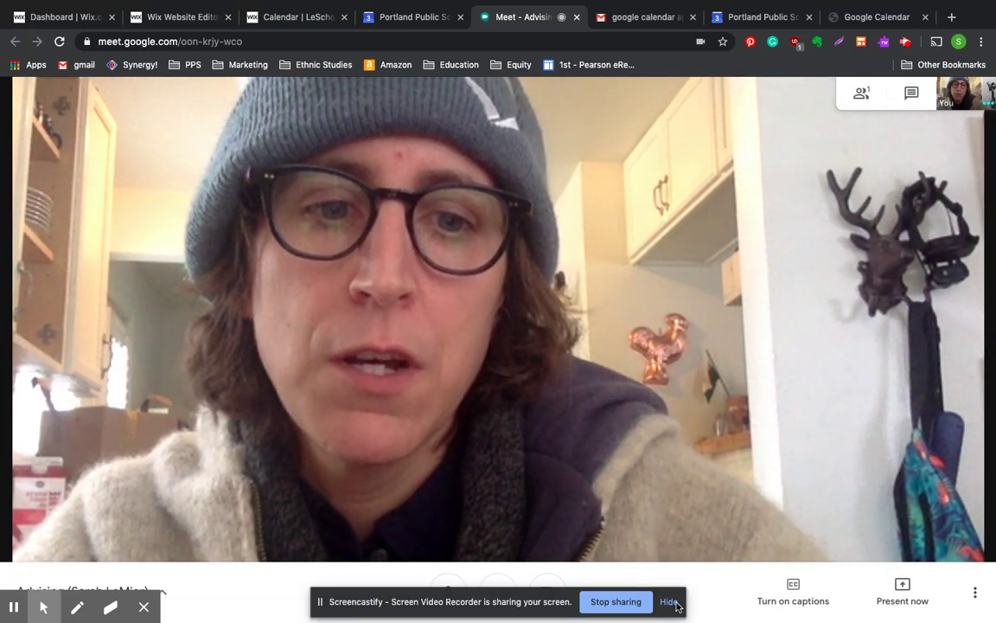
Hide the screen-sharing notice, request recording of the meeting, and decline the consent request
left_click(664, 601)
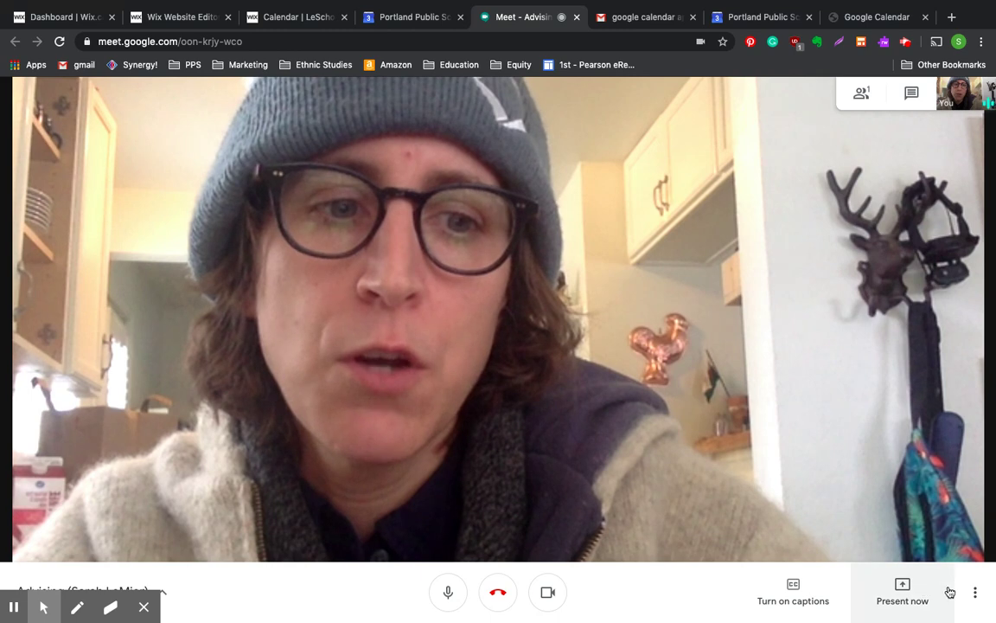
left_click(975, 592)
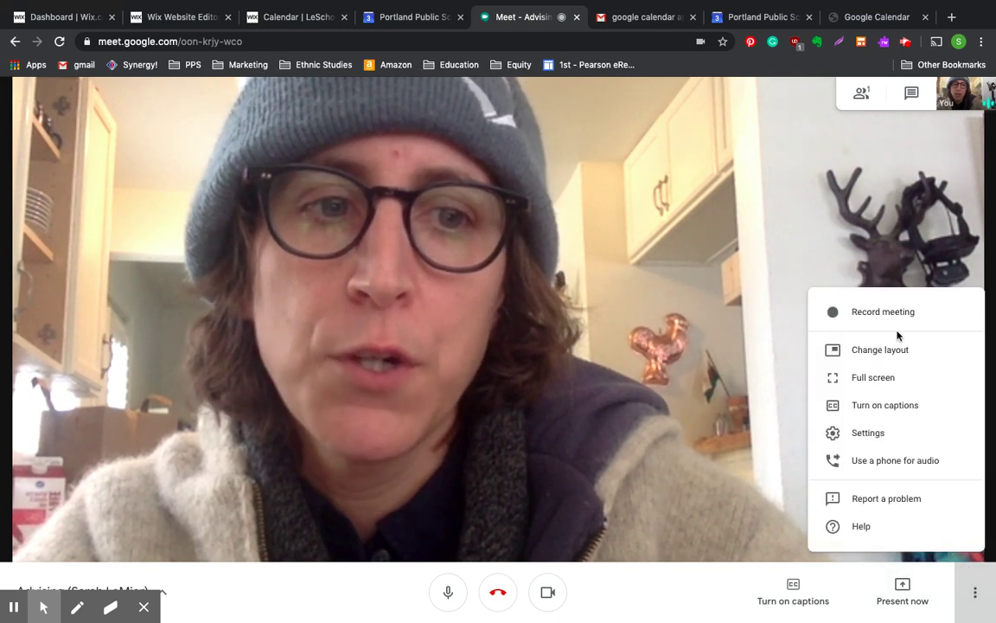
left_click(886, 313)
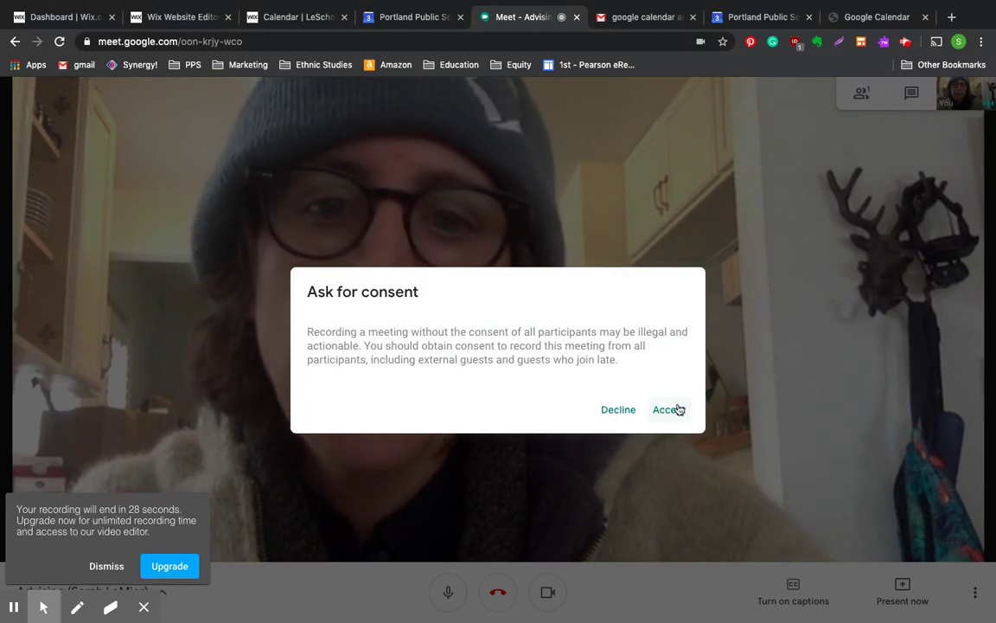
left_click(614, 411)
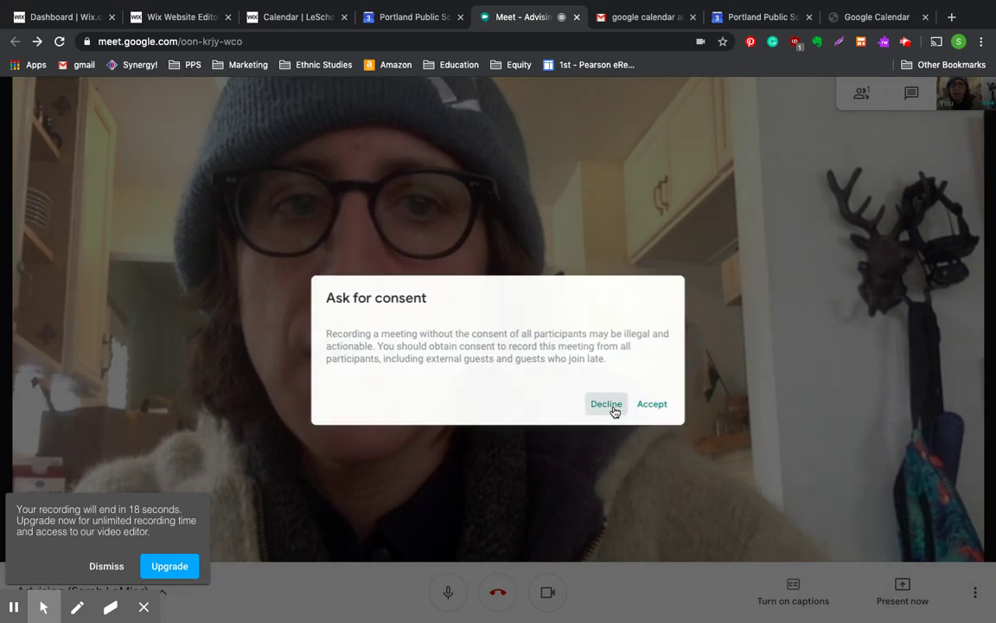
Close the Meet call's tab to return to the calendar and dismiss the recording time-limit notice
left_click(578, 17)
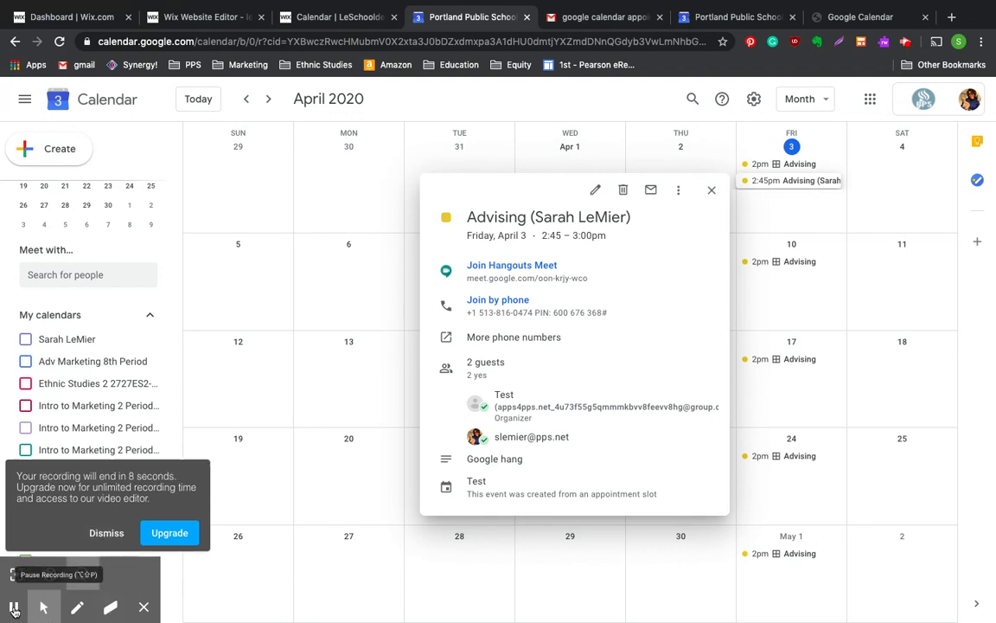
left_click(107, 533)
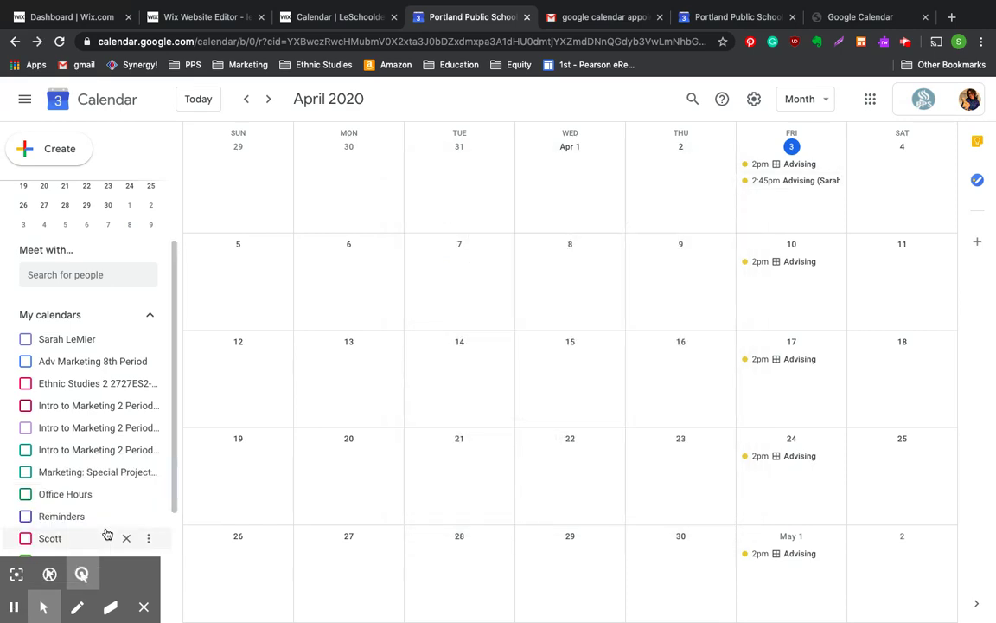